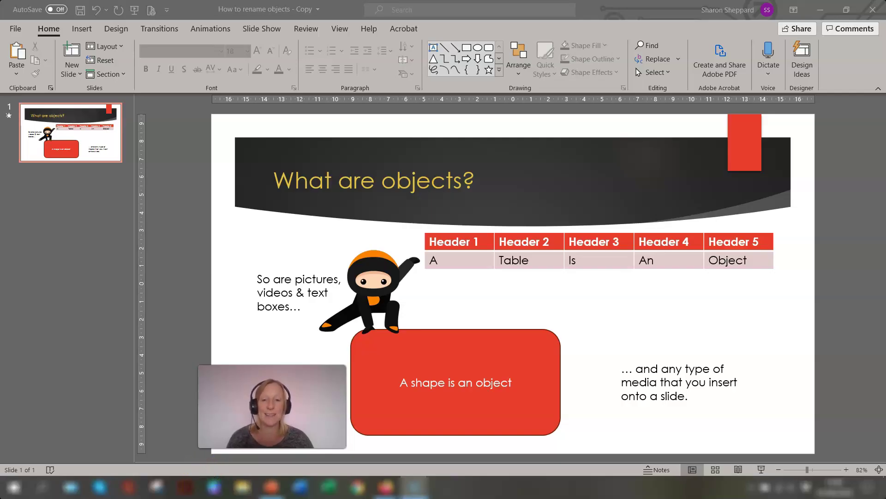
- Switch the ribbon to the Insert tab to show the picture, shape, table and media commands
click(324, 342)
click(535, 190)
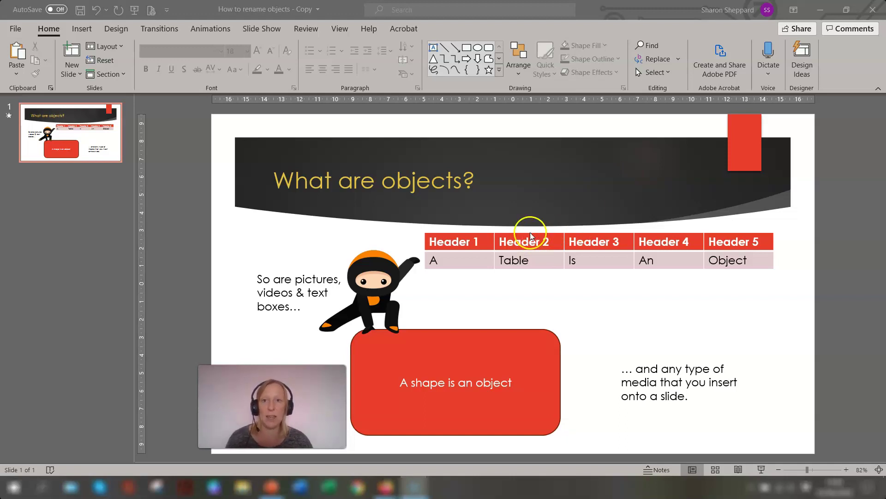
click(82, 30)
click(83, 31)
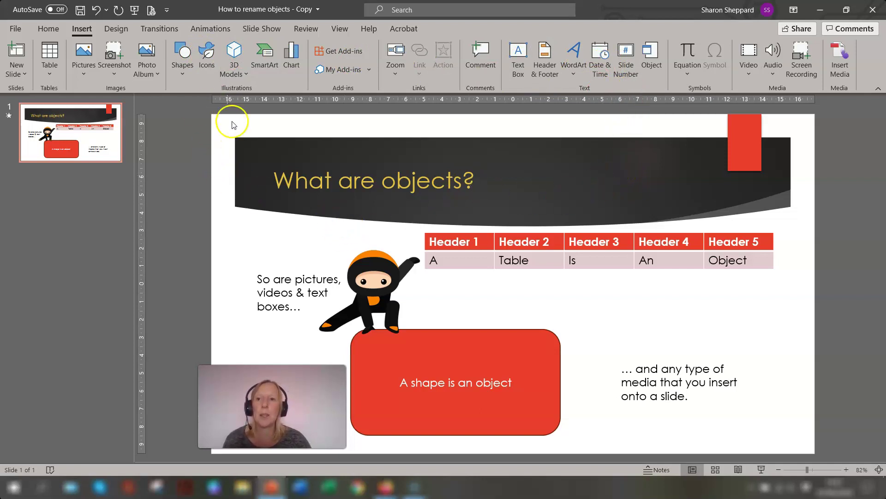
- Show the Animation Pane listing Table 5, Textbox 10, Picture 9, Rectangle and Textbox 11 entrances
click(208, 32)
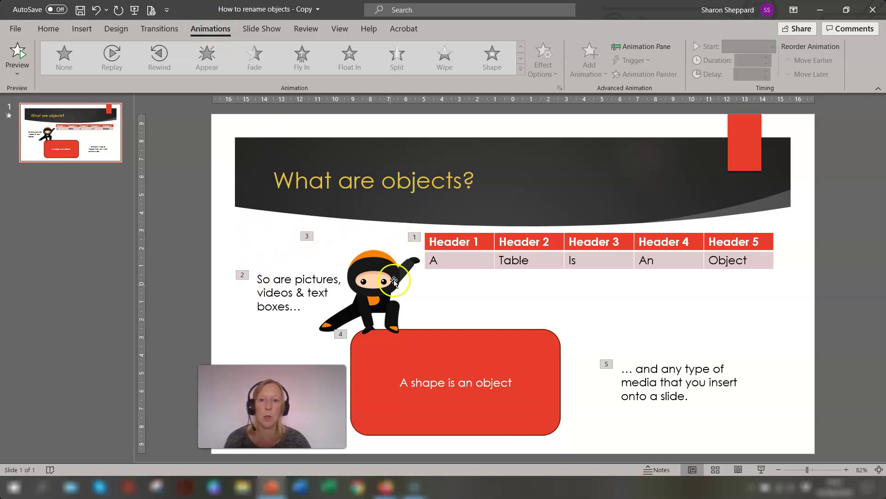
click(650, 47)
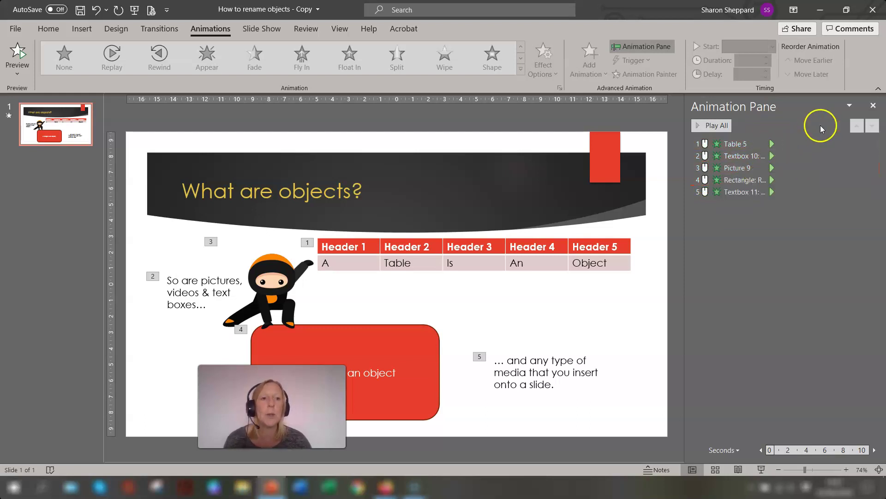
- Close the Animation Pane and open the Selection Pane from Home > Select
click(872, 107)
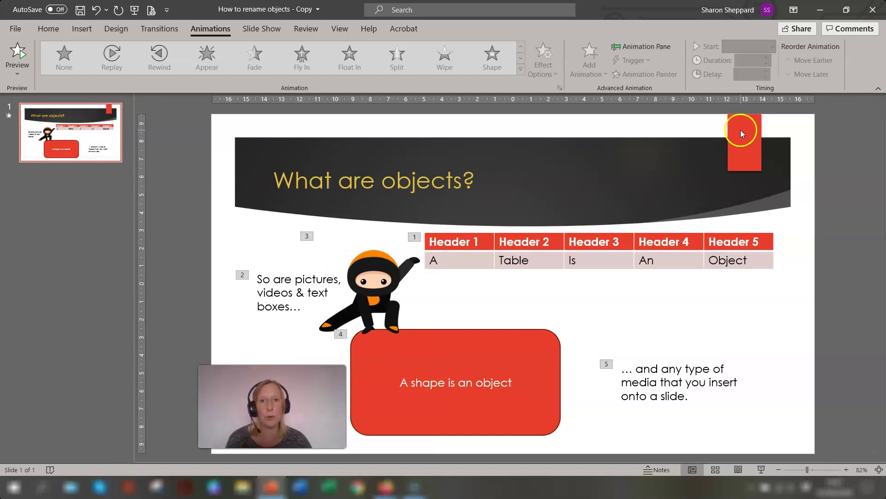
click(49, 29)
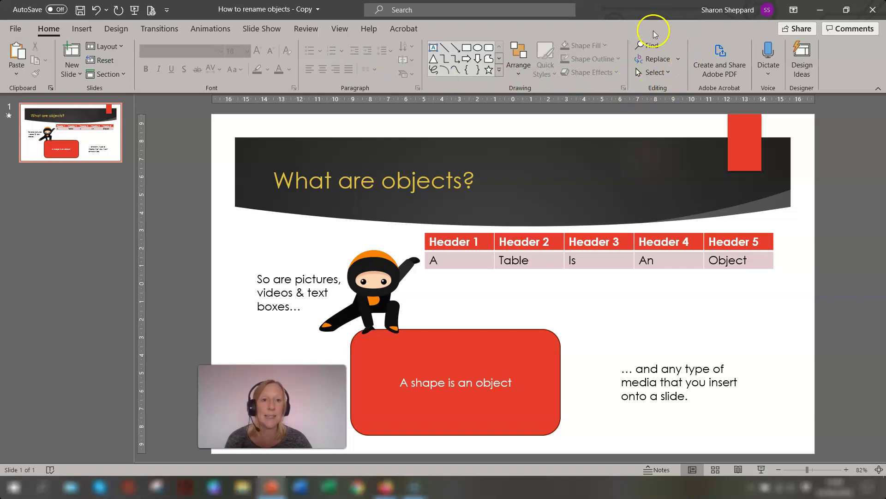
click(669, 73)
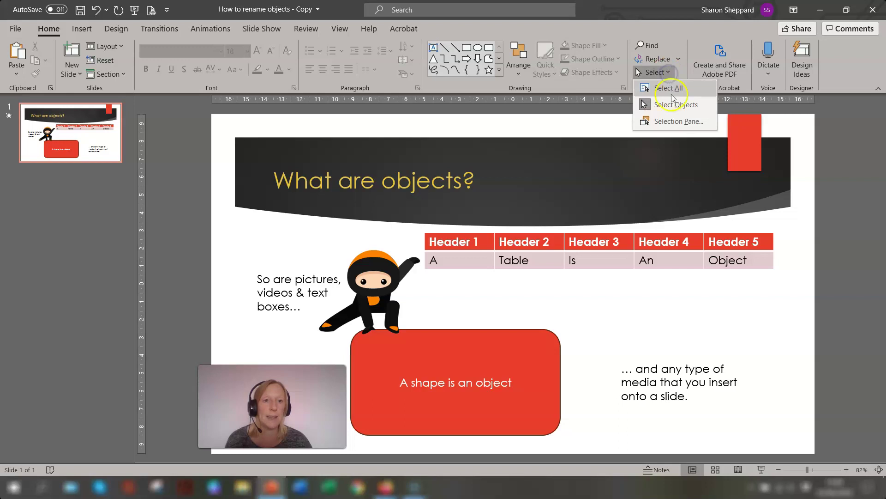
click(676, 125)
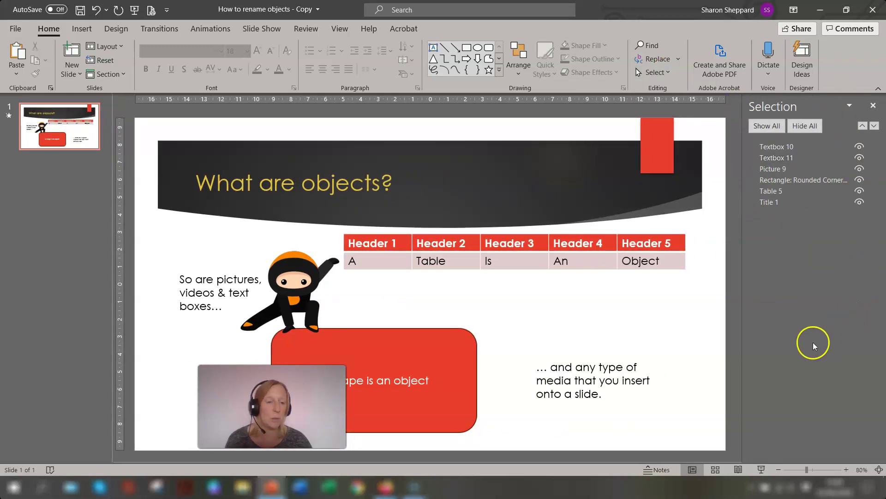
- Rename Textbox 10 to 'So are pictures' in the Selection Pane
click(794, 147)
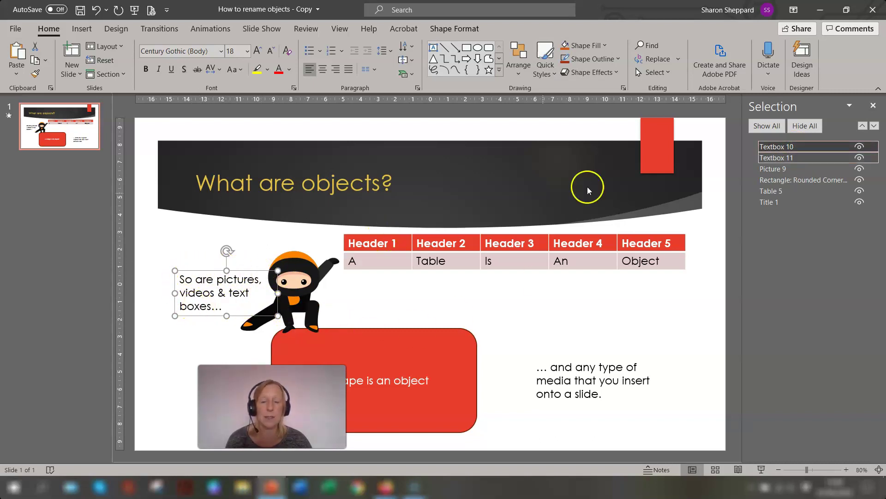
click(798, 146)
click(807, 147)
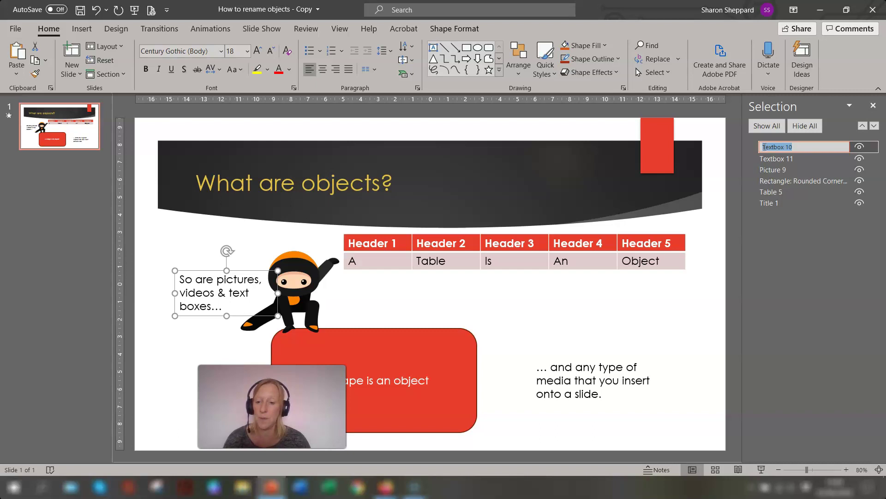
text(So are )
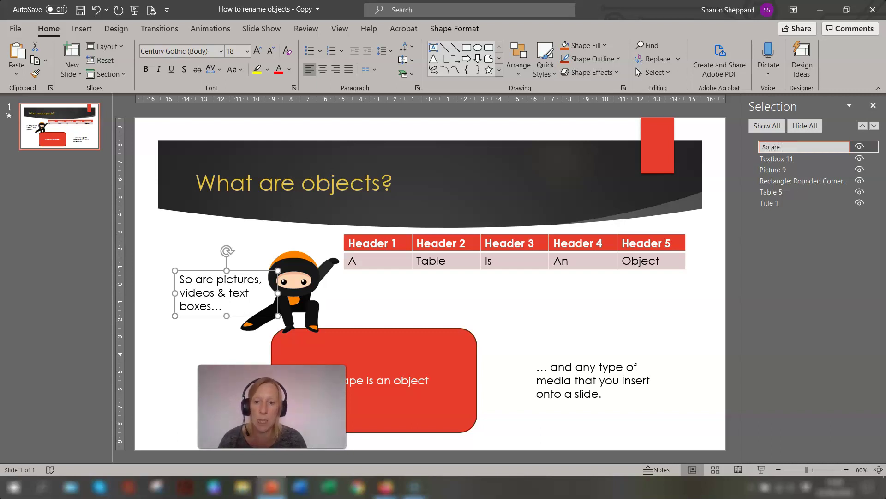
text(pictures)
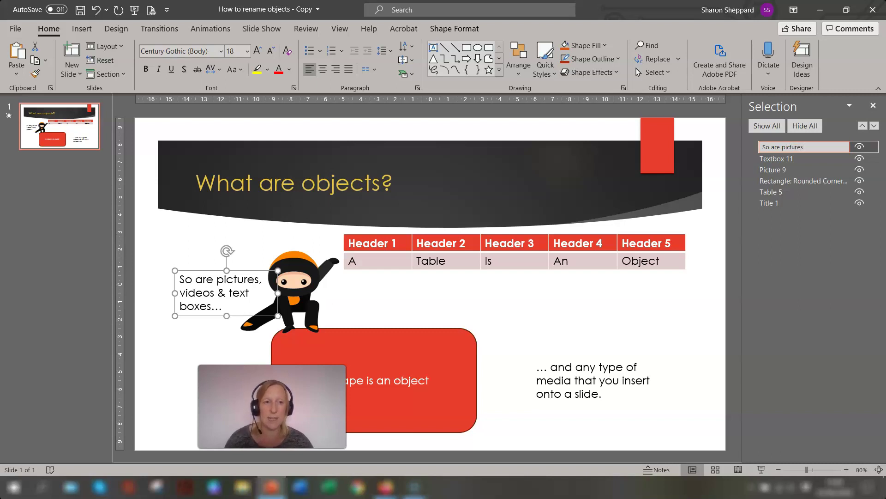
key(Return)
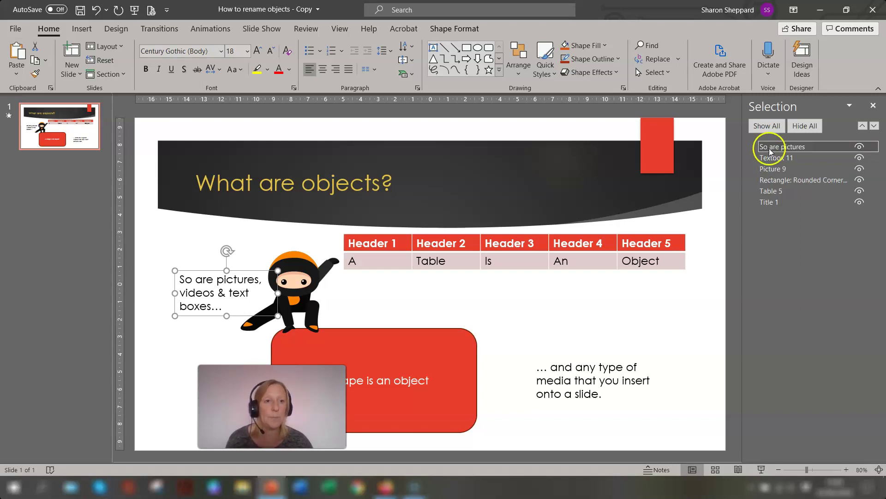
- Rename Picture 9, the ninja picture, to 'ninja image'
click(790, 169)
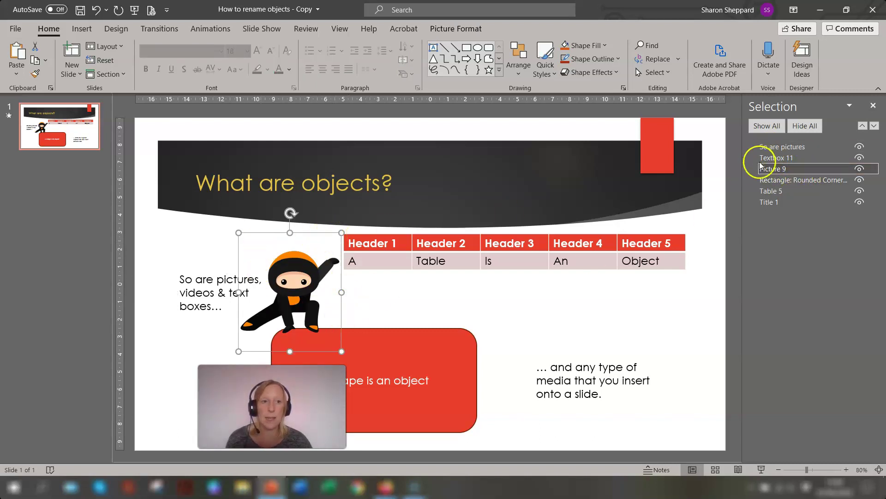
double_click(770, 169)
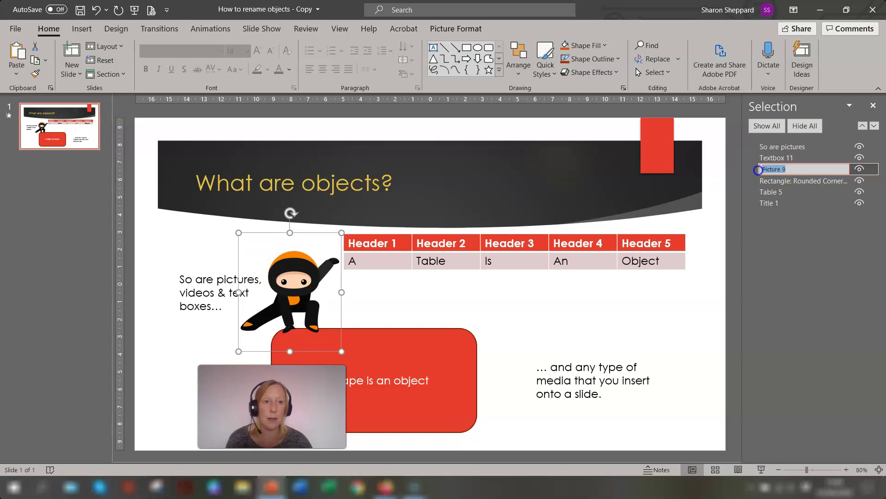
text(ninj)
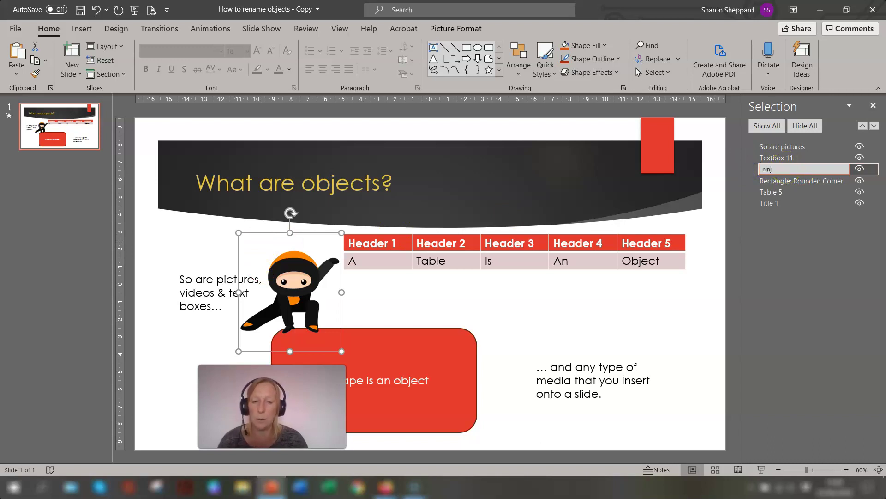
text(a image)
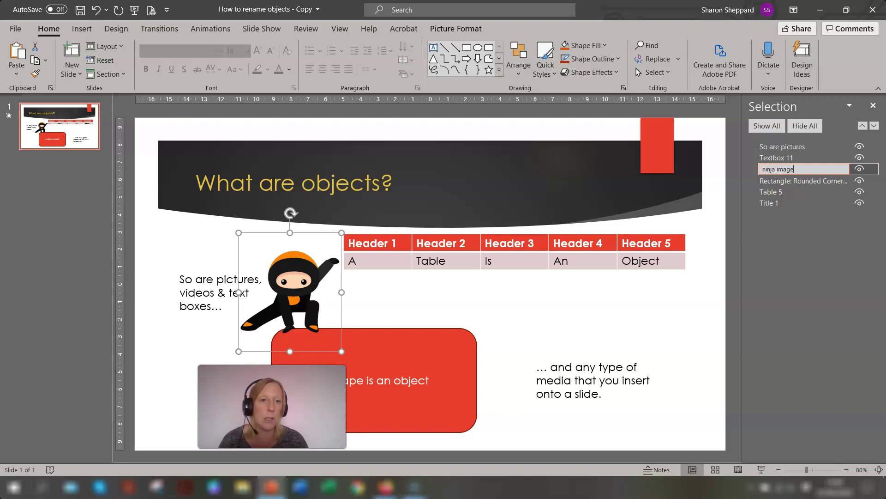
key(Return)
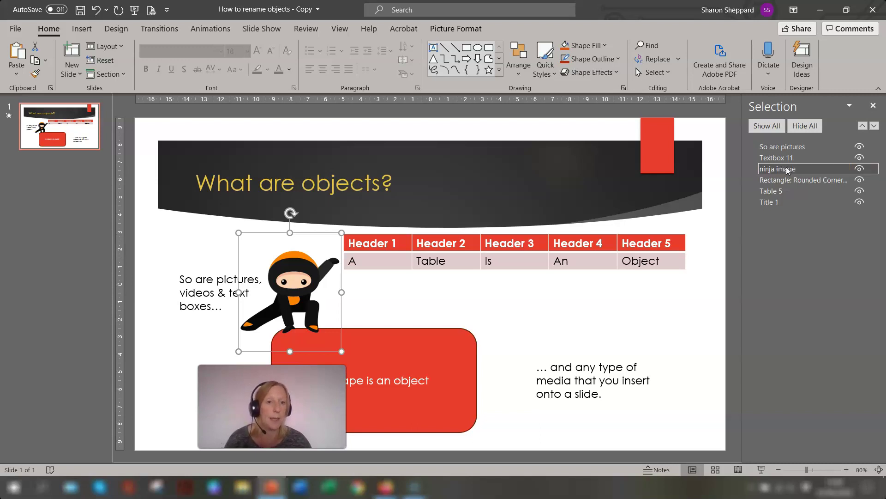
- Rename the red rounded rectangle object to 'shape'
click(788, 180)
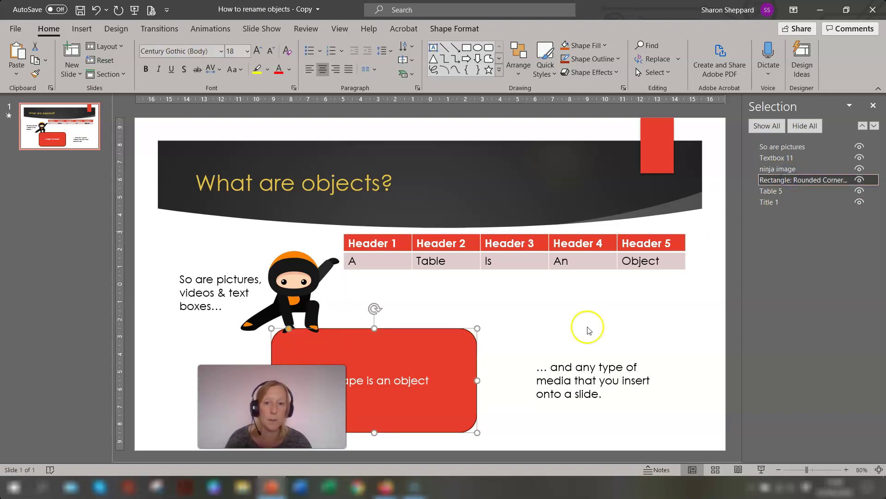
click(810, 180)
click(846, 180)
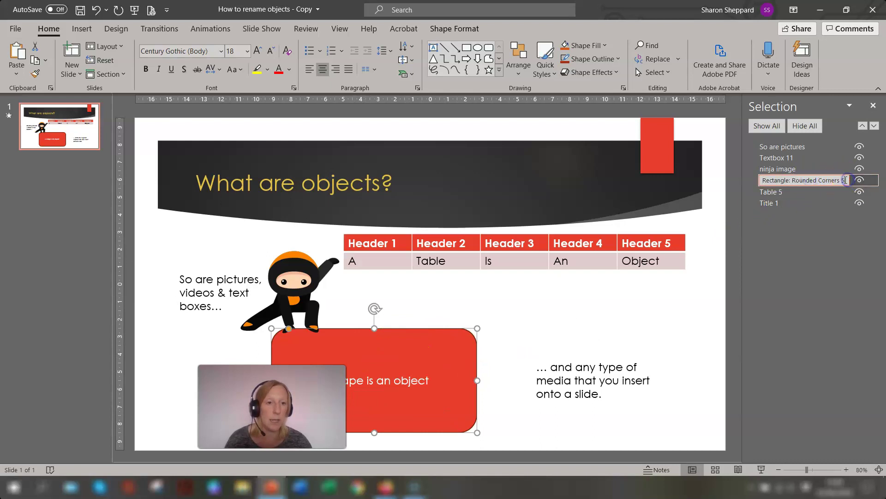
drag(846, 180, 799, 181)
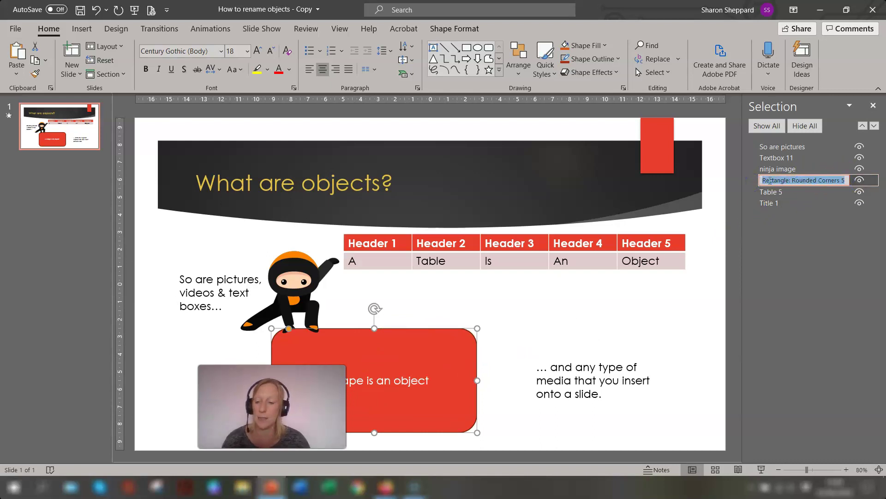
text(shape)
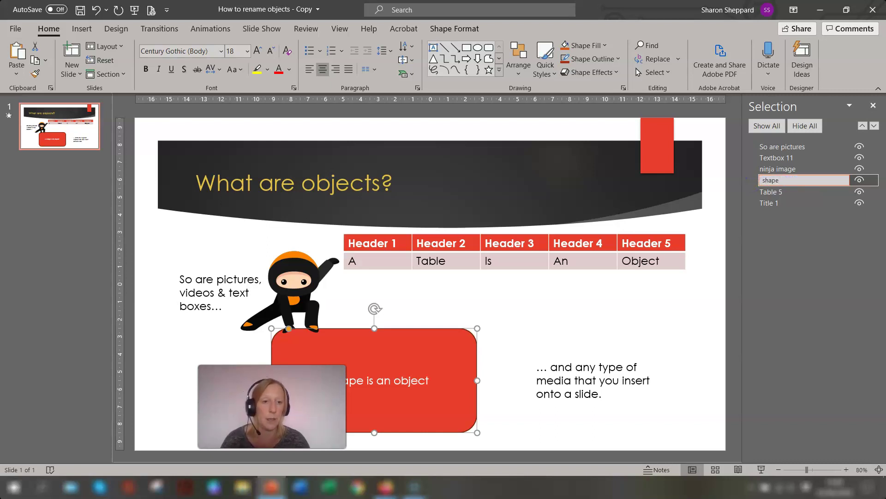
key(Return)
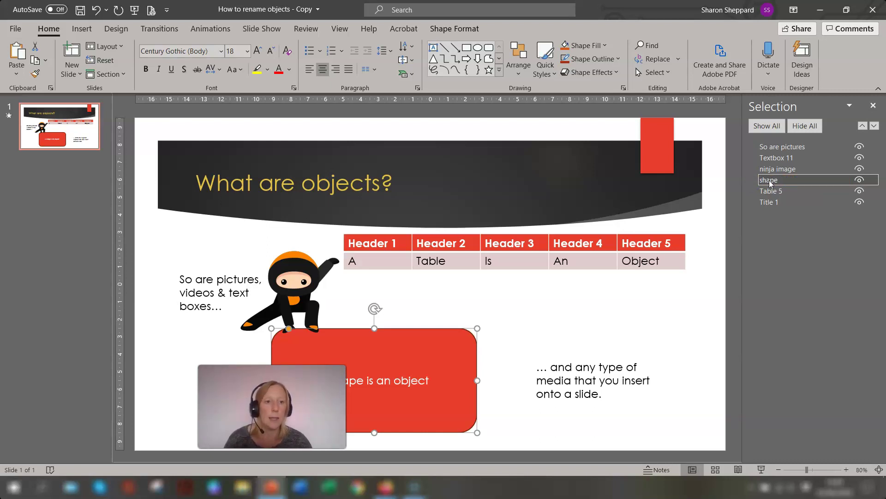
- Rename the right-hand text box to 'media text'
click(785, 157)
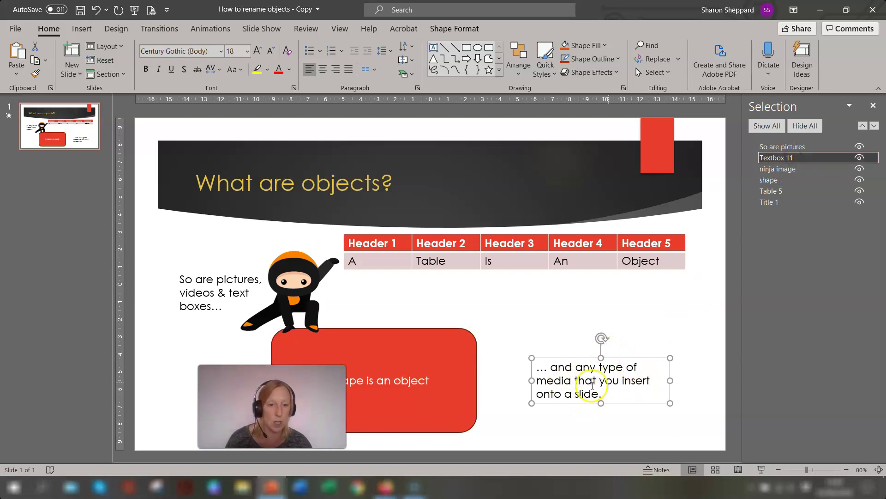
click(802, 158)
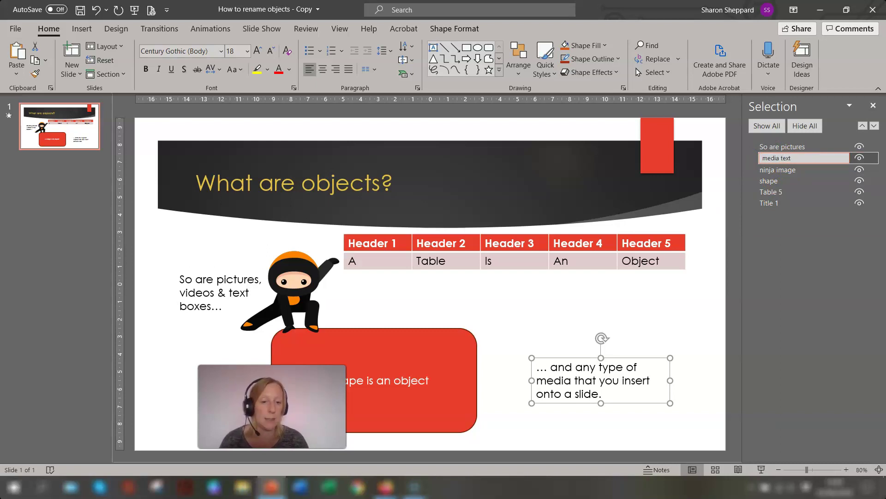
key(Return)
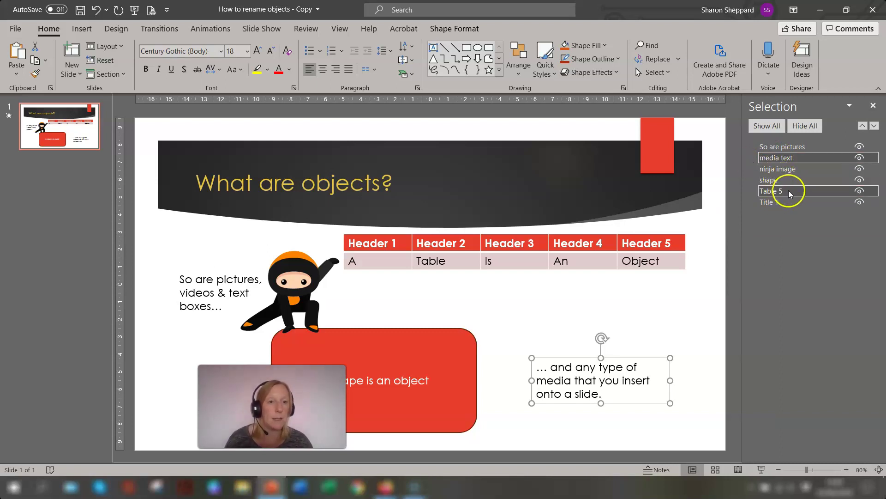
- Rename the table object to 'sample table'
click(789, 192)
click(790, 191)
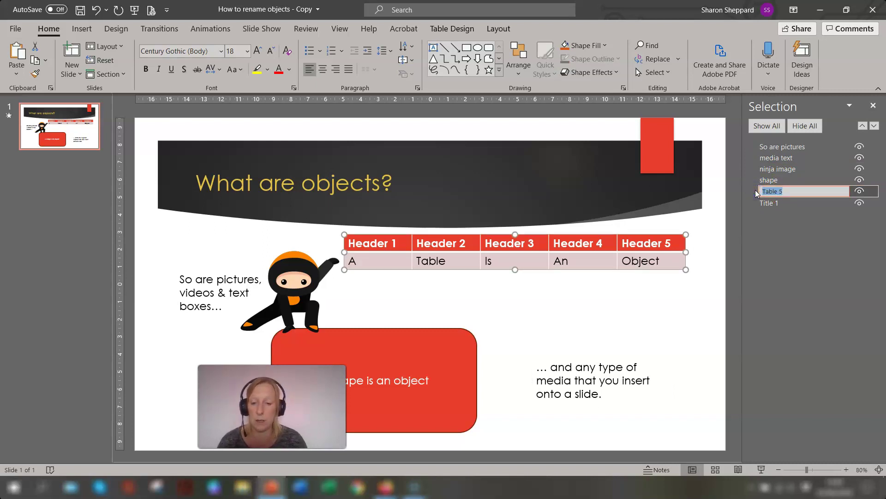
text(sample tabl)
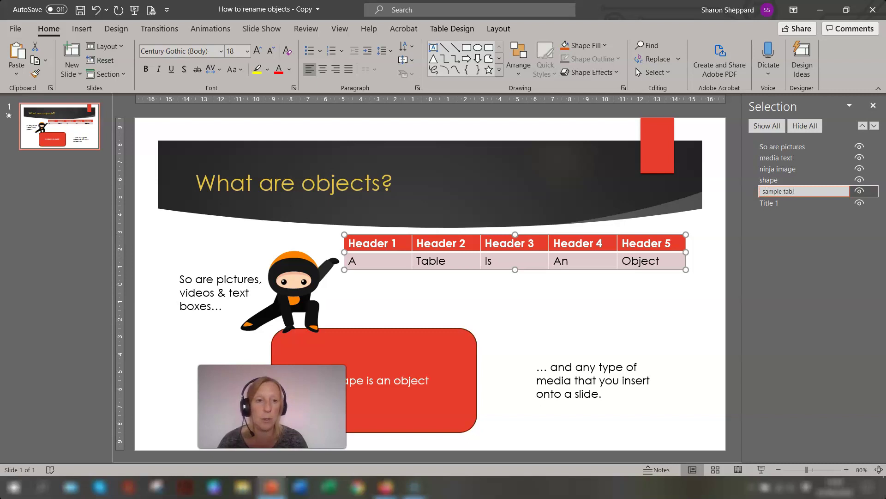
text(e)
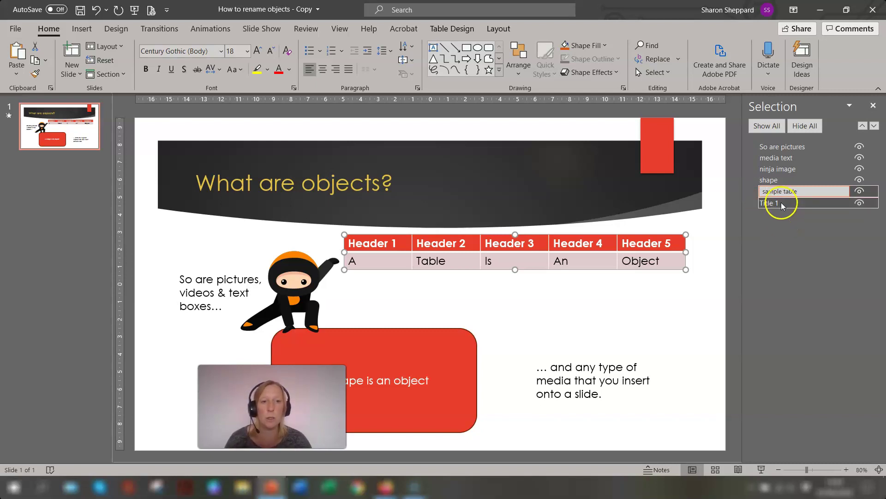
click(783, 204)
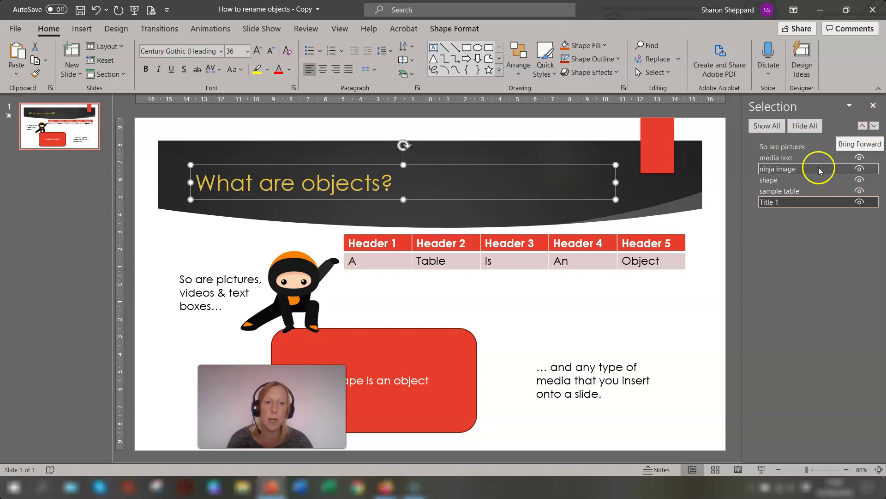
click(793, 157)
ctrl+click(796, 147)
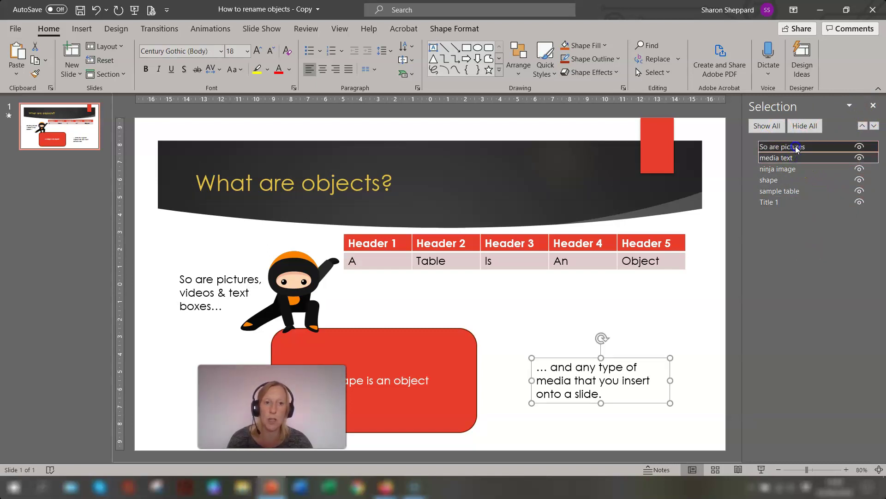
click(796, 170)
ctrl+click(800, 181)
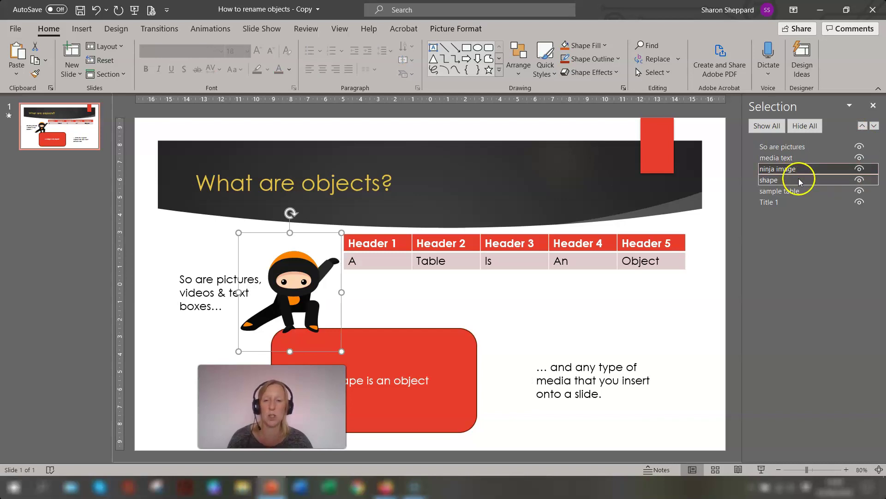
click(860, 147)
click(859, 159)
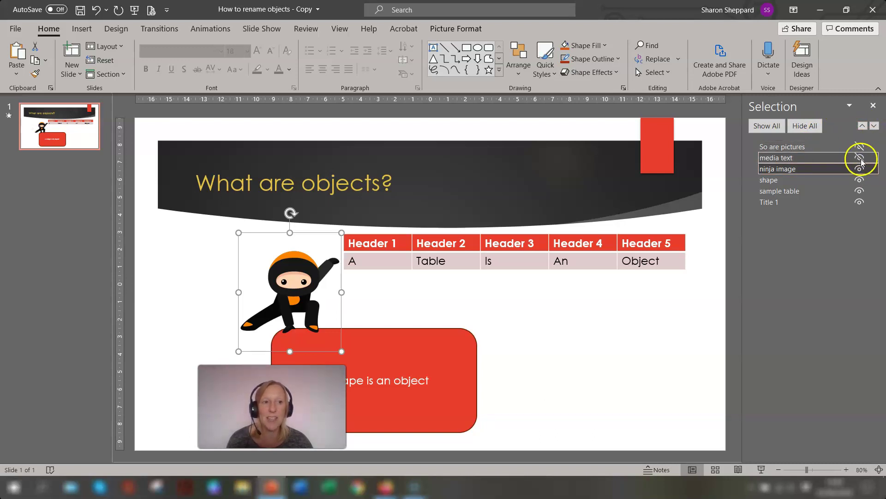
click(859, 158)
click(860, 147)
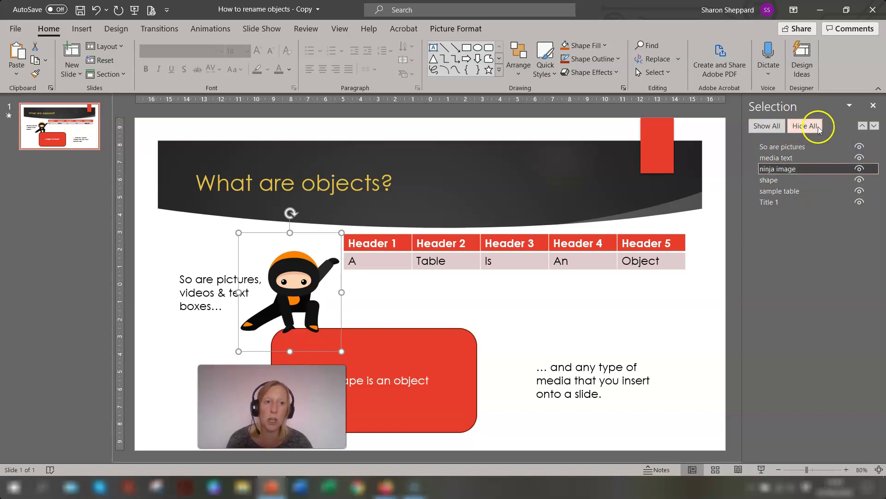
click(782, 256)
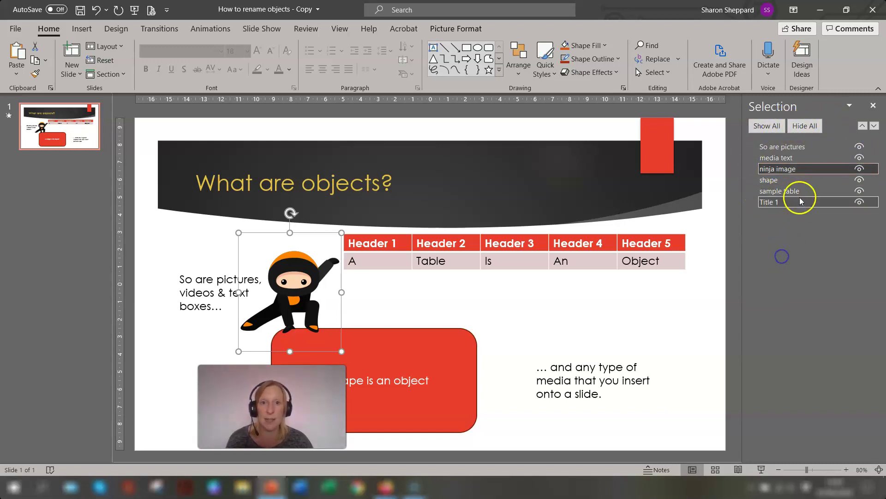
- Close the Selection Pane, reopen the Animation Pane, and select the sample table and So are pictures entries
click(873, 106)
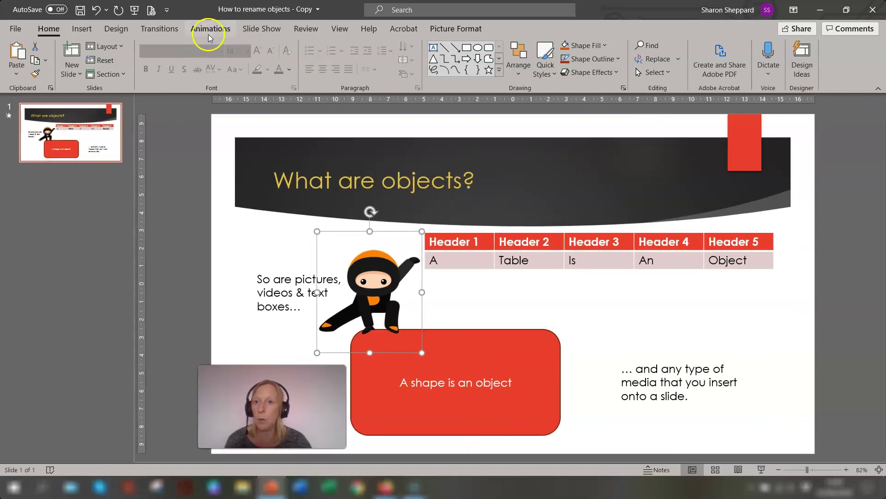
click(209, 30)
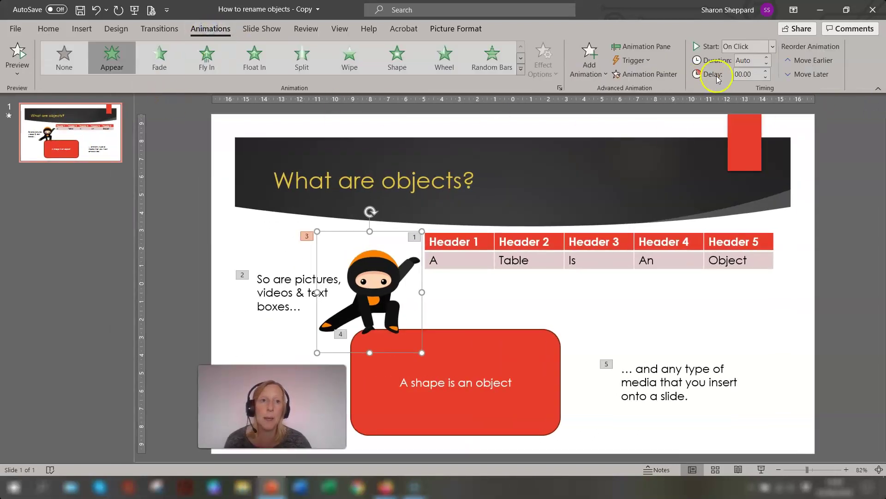
click(643, 47)
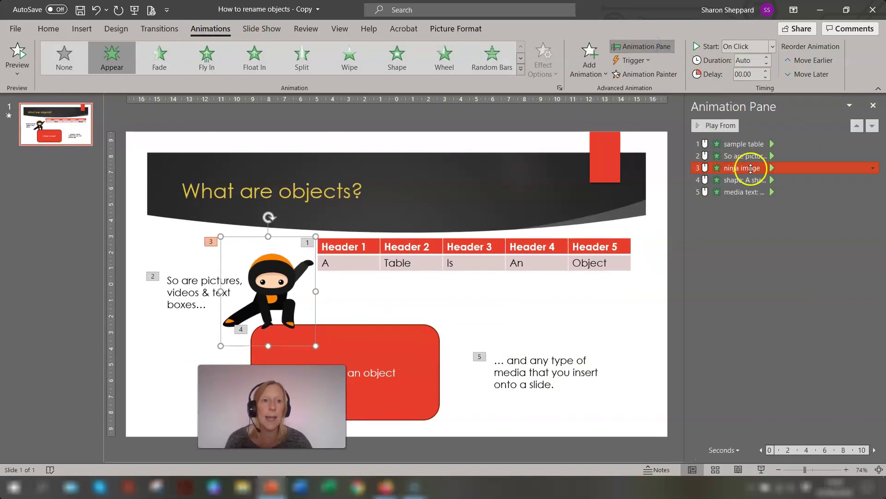
click(766, 144)
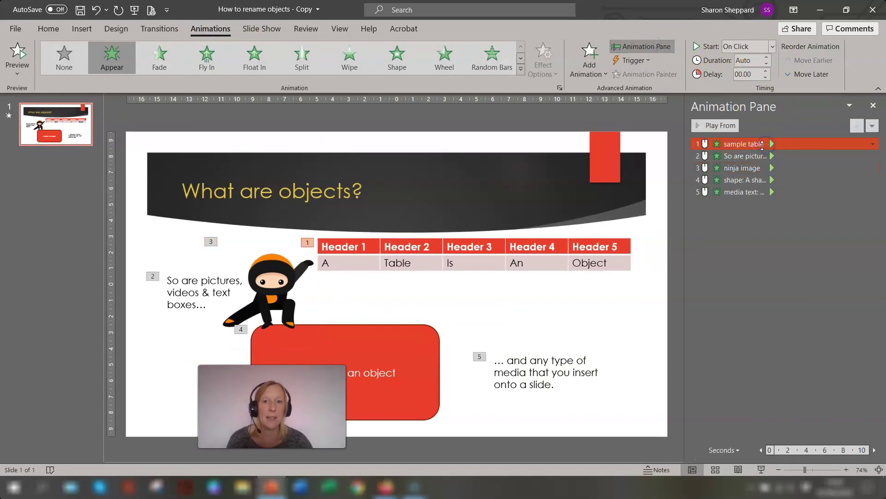
shift+click(763, 156)
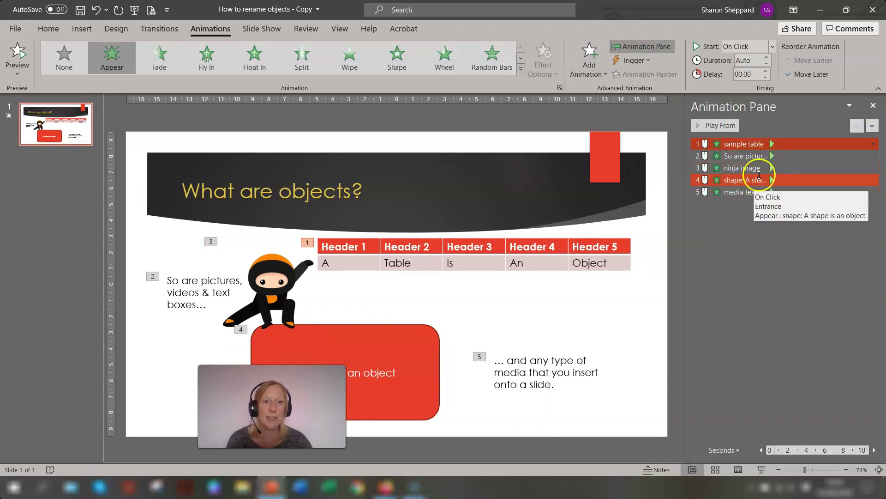